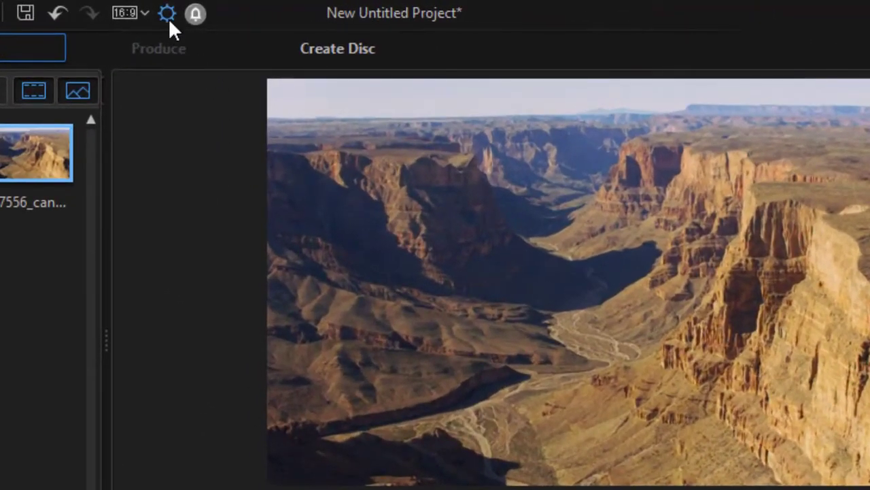
In Editing preferences, set the default insert project behavior to As Nested Project.
{"action": "left_click", "coordinate": [167, 16]}
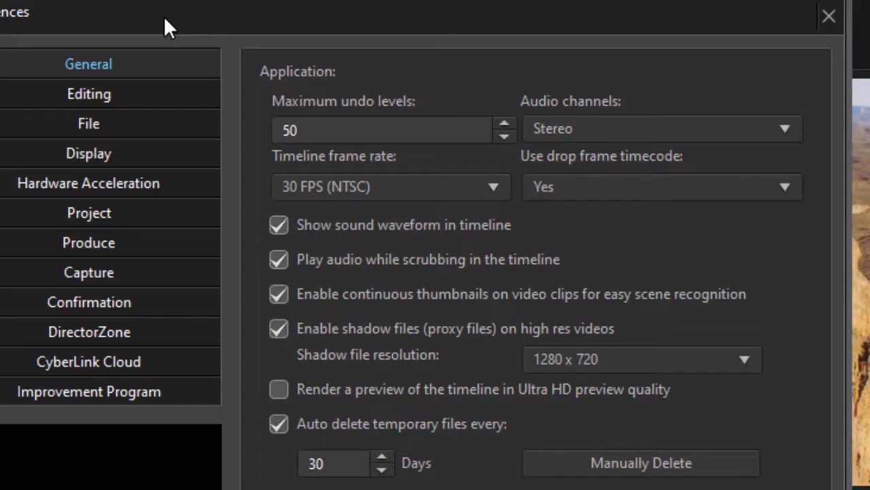
{"action": "left_click", "coordinate": [188, 91]}
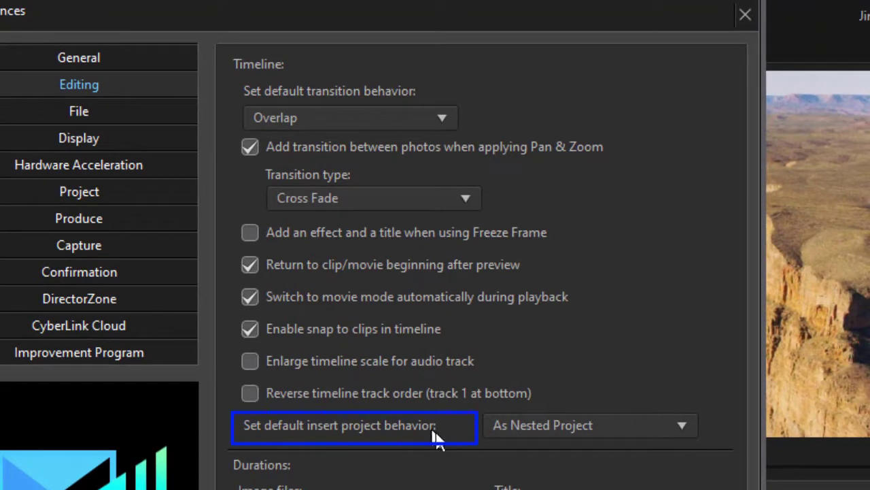
{"action": "left_click", "coordinate": [682, 425]}
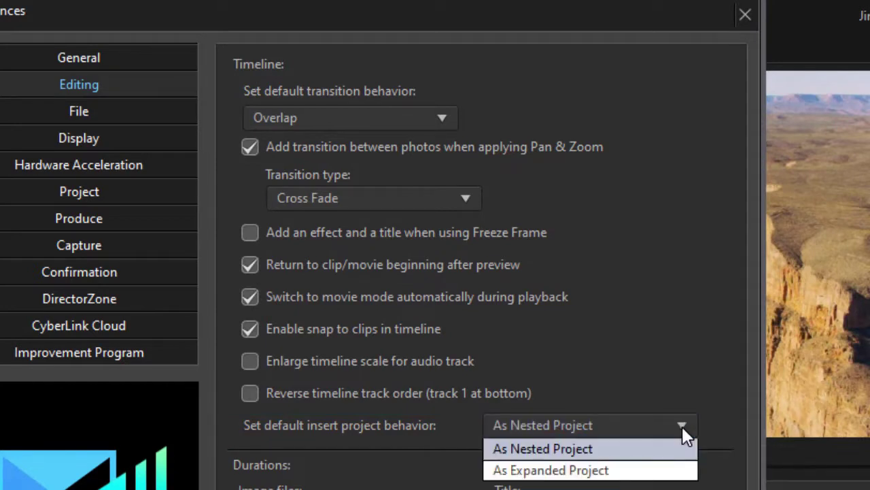
{"action": "left_click", "coordinate": [709, 366]}
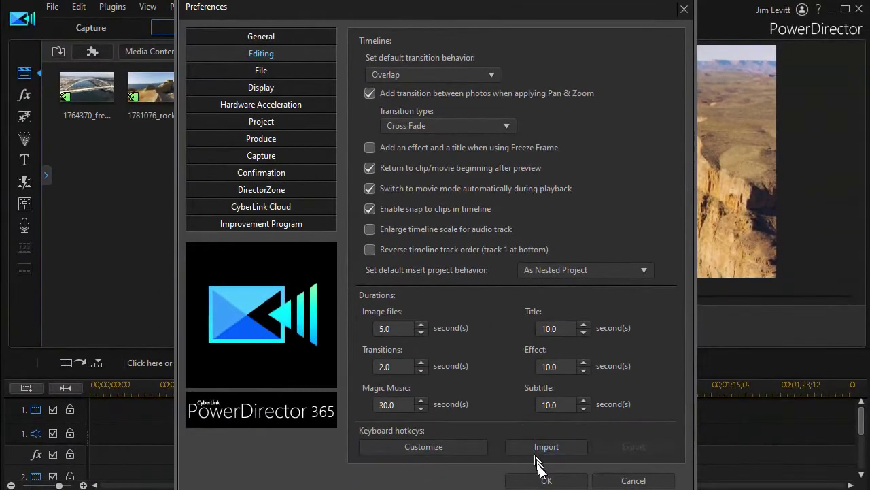
{"action": "left_click", "coordinate": [545, 481]}
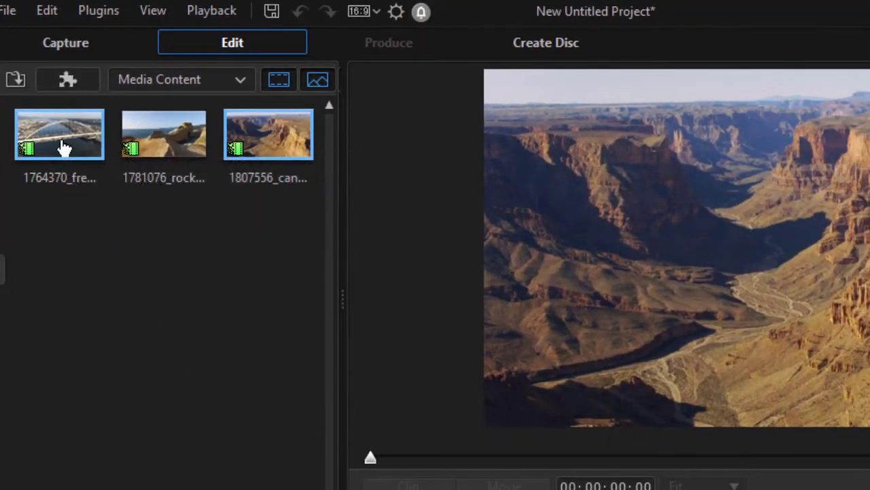
{"action": "left_click", "coordinate": [62, 149]}
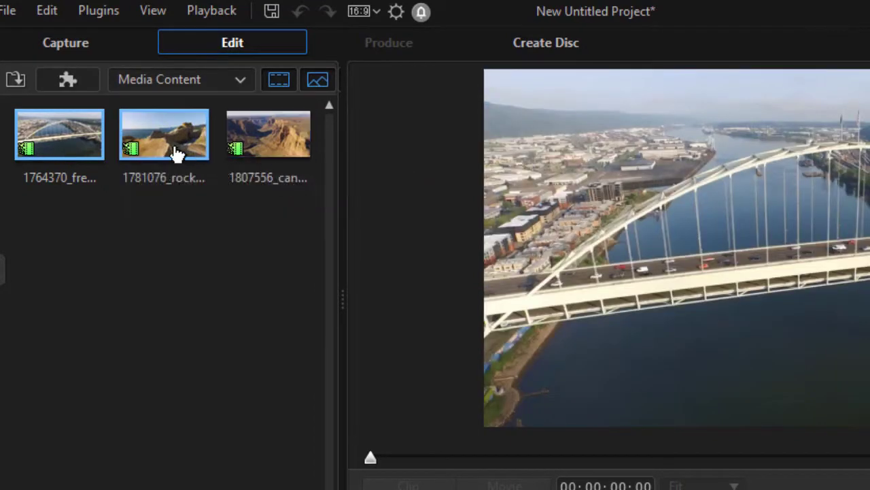
{"action": "left_click", "coordinate": [176, 152]}
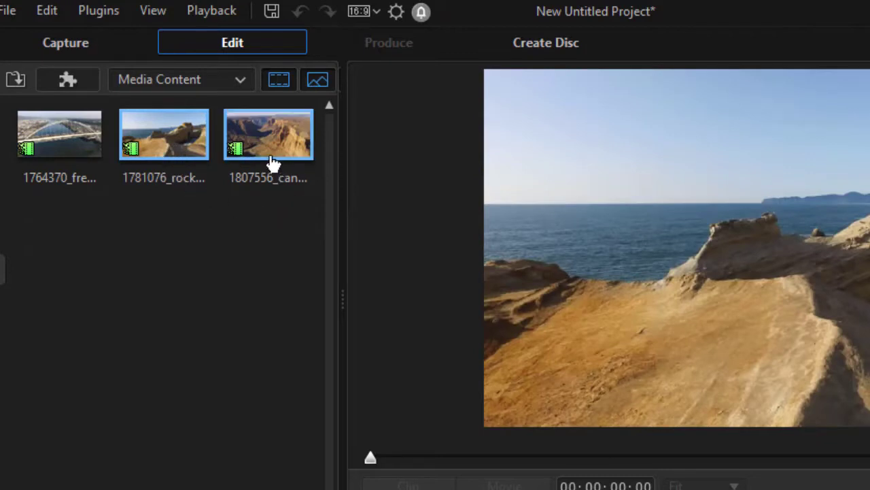
{"action": "left_click", "coordinate": [273, 156]}
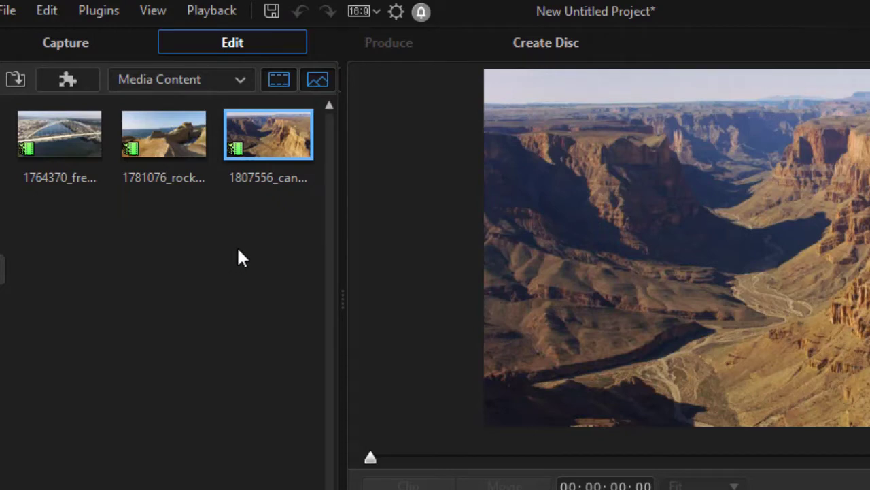
{"action": "left_click", "coordinate": [139, 136], "text": "ctrl"}
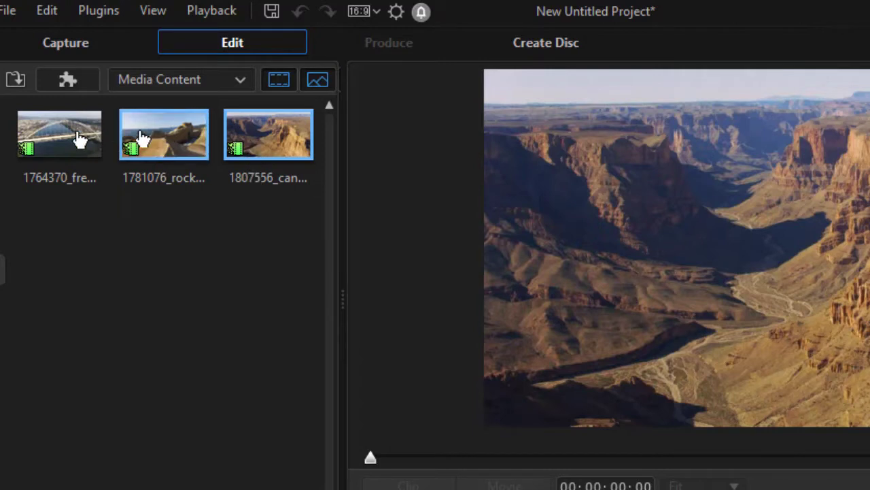
{"action": "left_click", "coordinate": [139, 136], "text": "ctrl"}
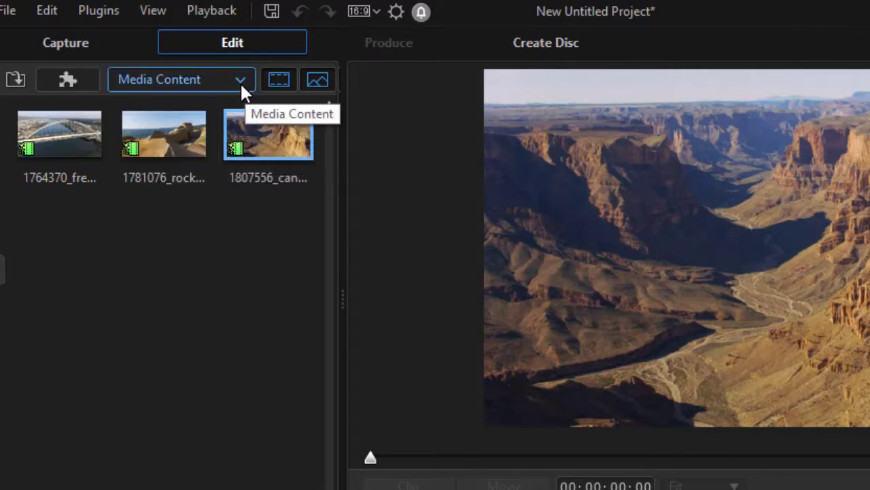
Switch the library to My Projects and play a preview of the Travel1 project.
{"action": "left_click", "coordinate": [240, 81]}
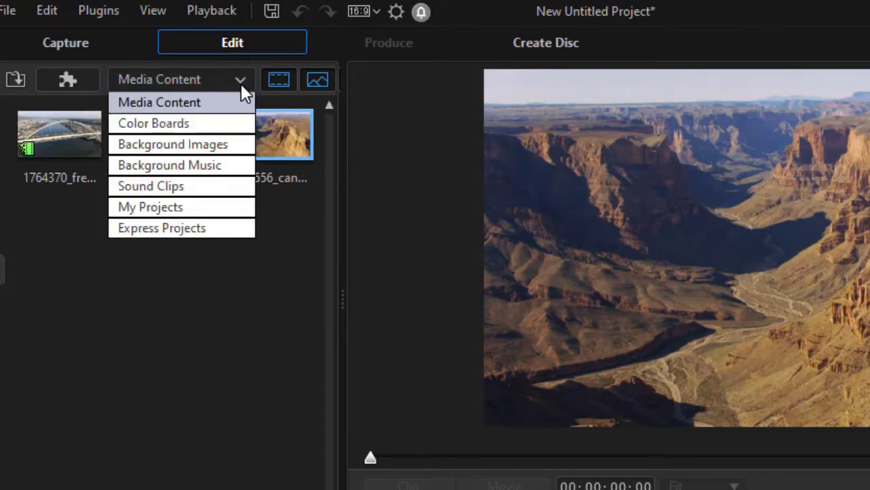
{"action": "left_click", "coordinate": [206, 216]}
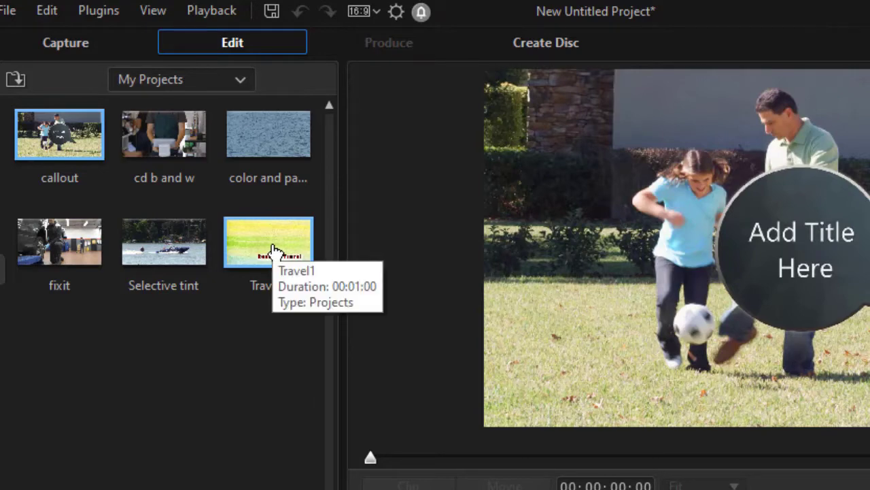
{"action": "left_click", "coordinate": [272, 252]}
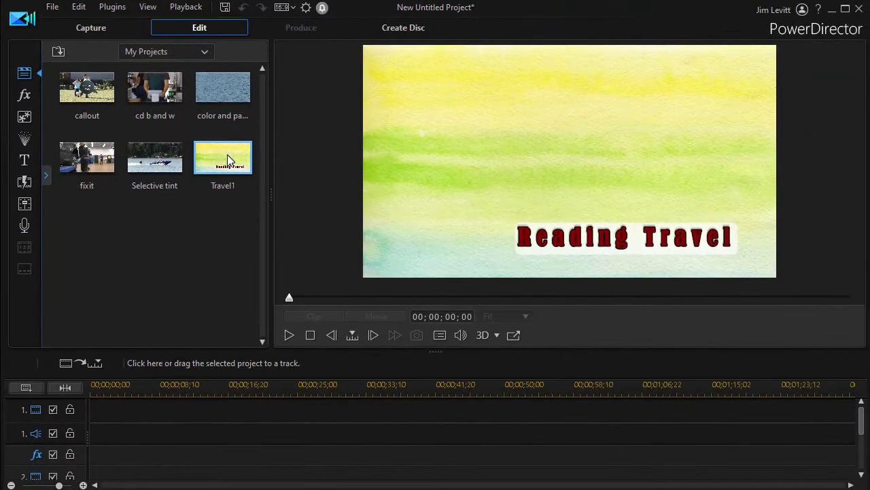
{"action": "key", "text": "space"}
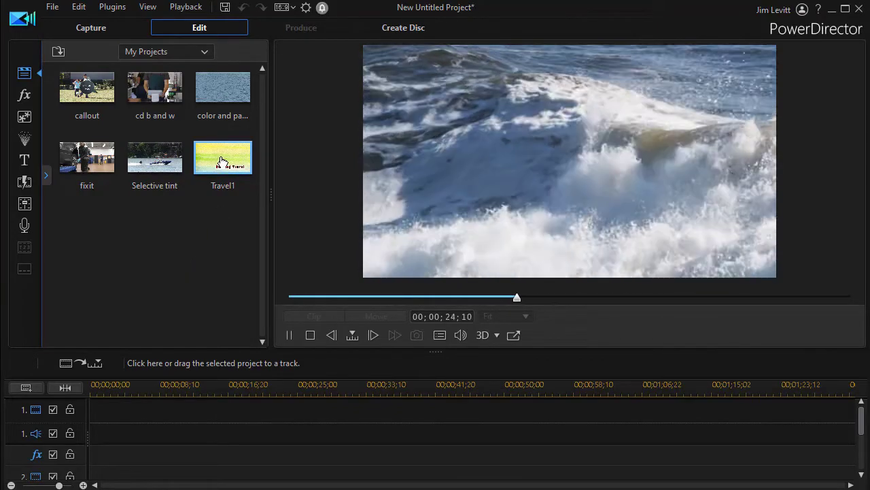
Drag the Travel1 project onto the timeline's video track as a nested clip.
{"action": "left_click_drag", "start_coordinate": [222, 160], "coordinate": [72, 434]}
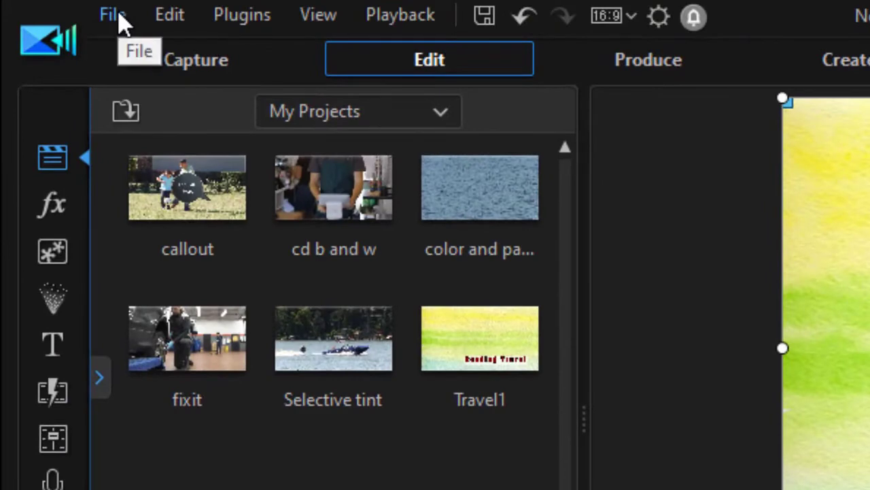
{"action": "left_click", "coordinate": [116, 17]}
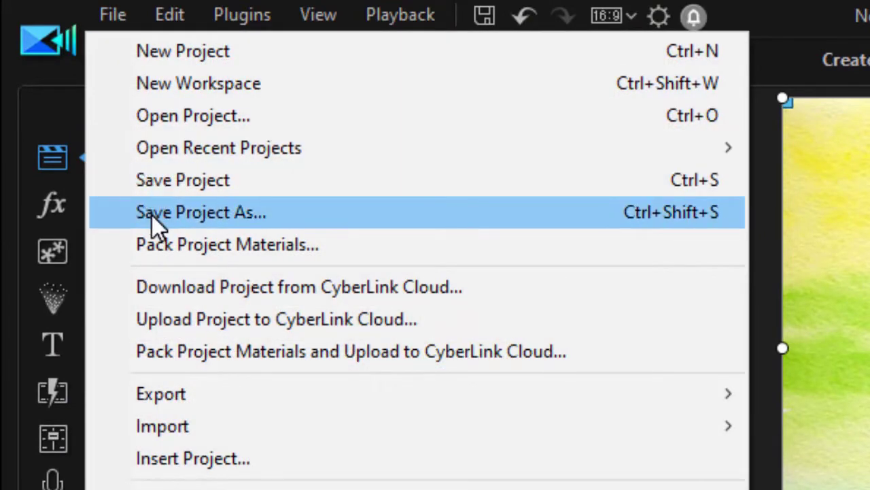
Save the project as Travel2.pds in H:\PD Projects\Dry Run and play the movie.
{"action": "left_click", "coordinate": [152, 215]}
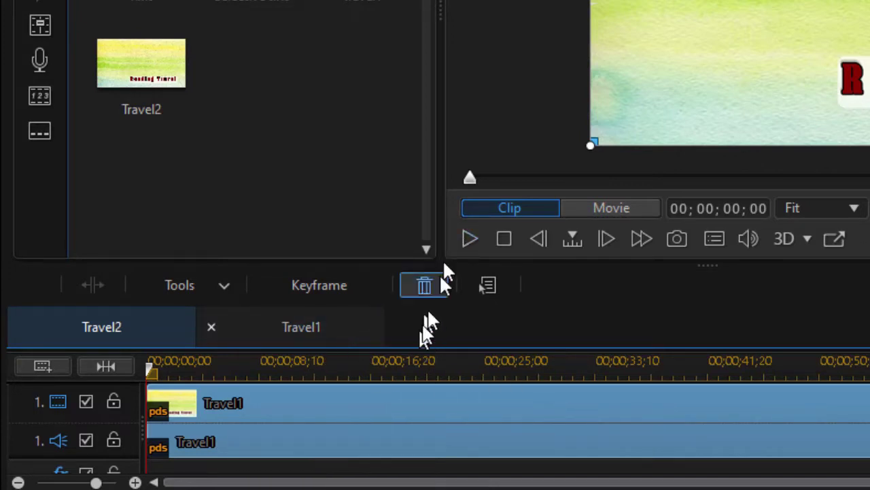
{"action": "left_click", "coordinate": [468, 238]}
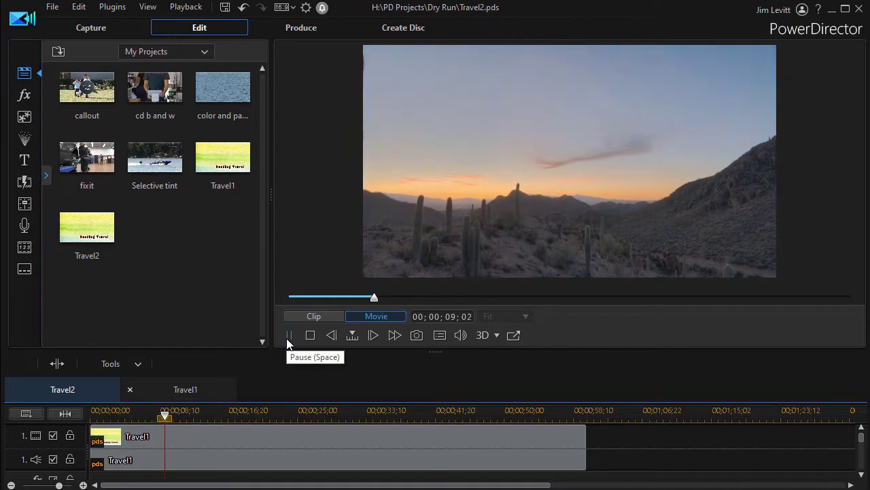
Pause playback at 00;00;10;16 and open the nested Travel1 project's timeline tab.
{"action": "left_click", "coordinate": [288, 337]}
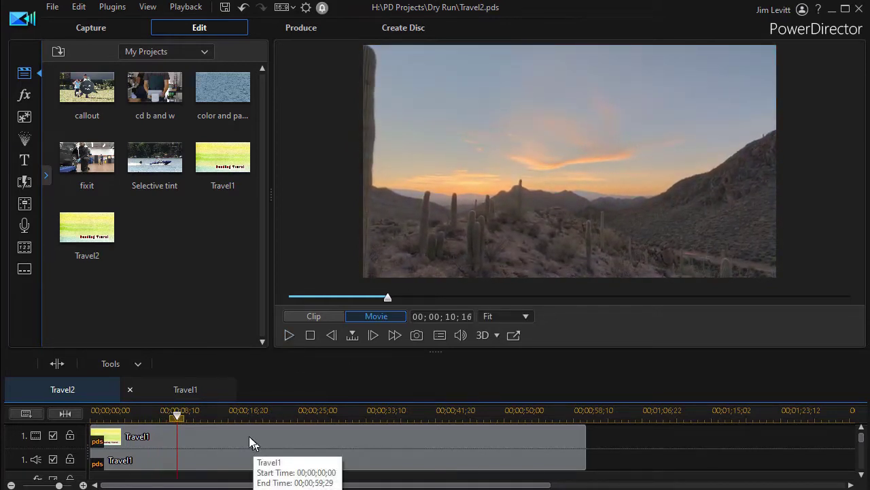
{"action": "left_click", "coordinate": [215, 392]}
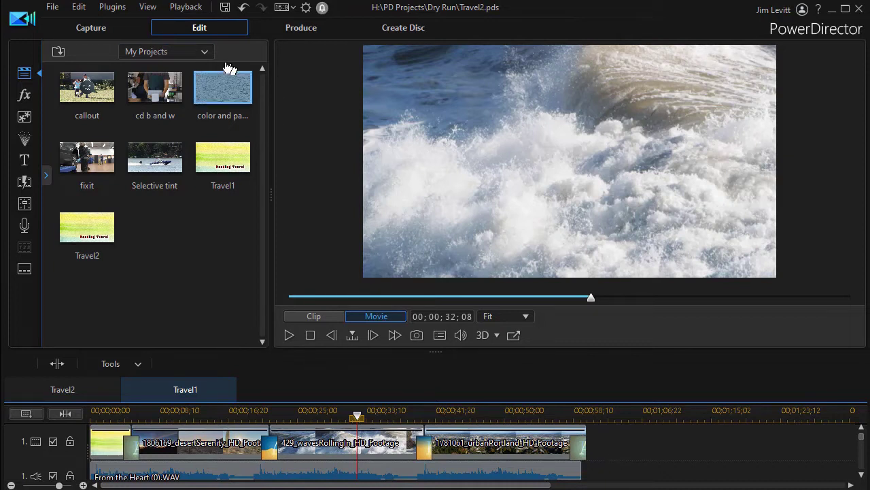
Switch the library back to Media Content and return to the Travel2 timeline tab.
{"action": "left_click", "coordinate": [202, 53]}
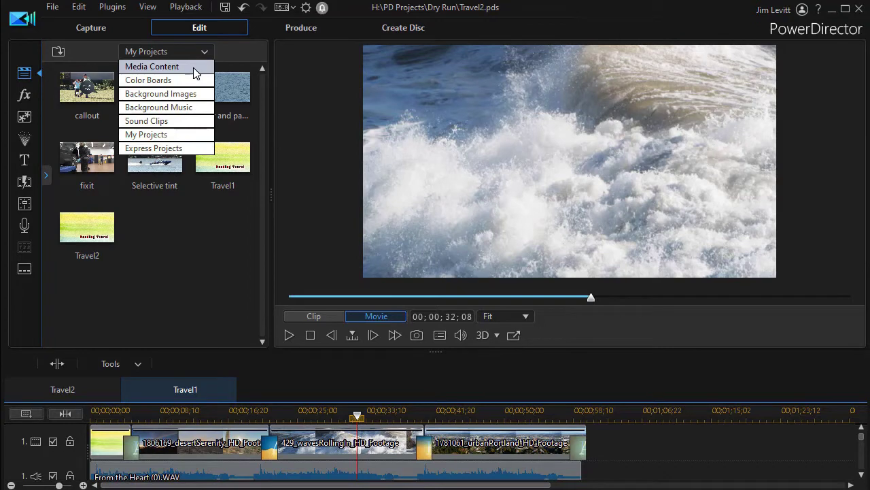
{"action": "left_click", "coordinate": [195, 66]}
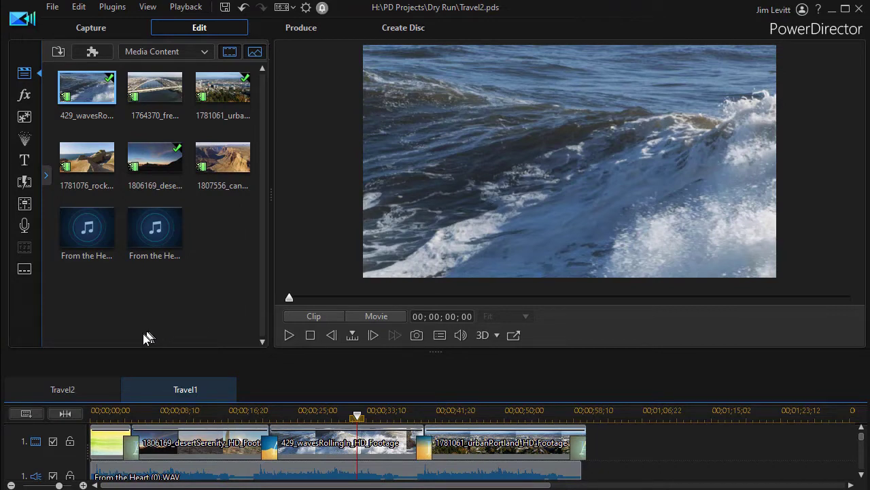
{"action": "left_click", "coordinate": [77, 397]}
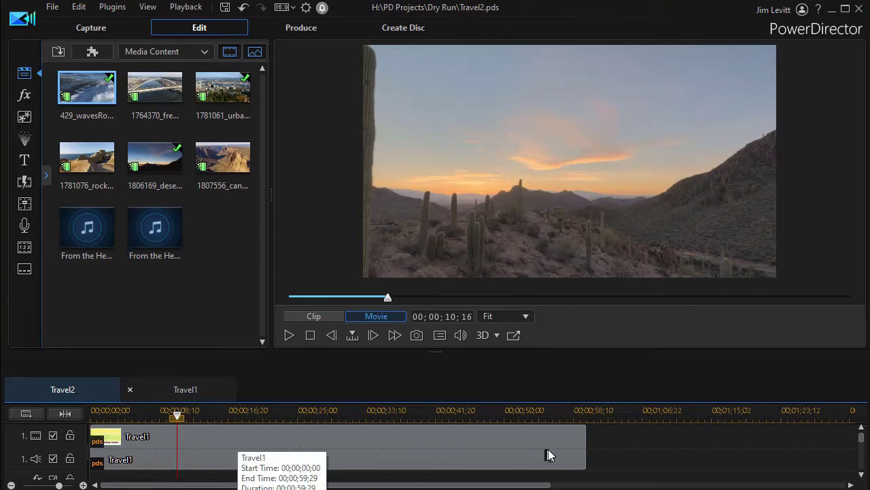
Confirm Travel1 ends at 00;00;59;29, reopen Travel1, and drop the rocky coast clip on the desert clip.
{"action": "left_click", "coordinate": [569, 443]}
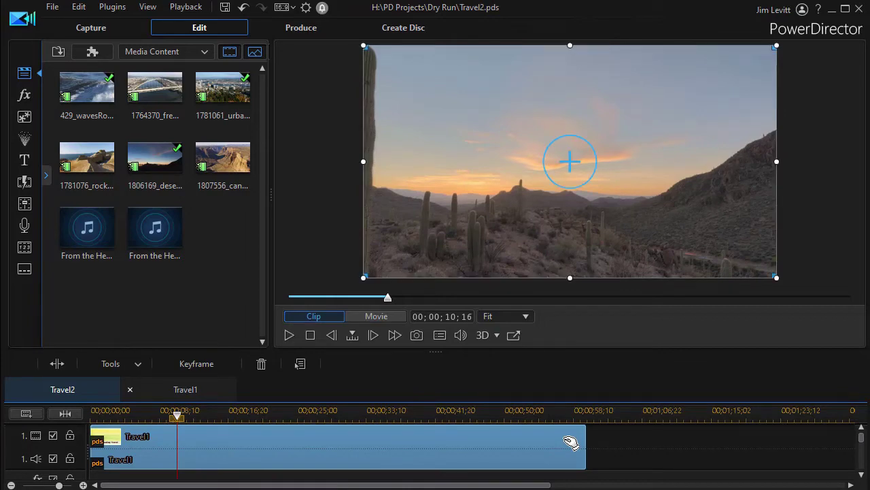
{"action": "key", "text": "End"}
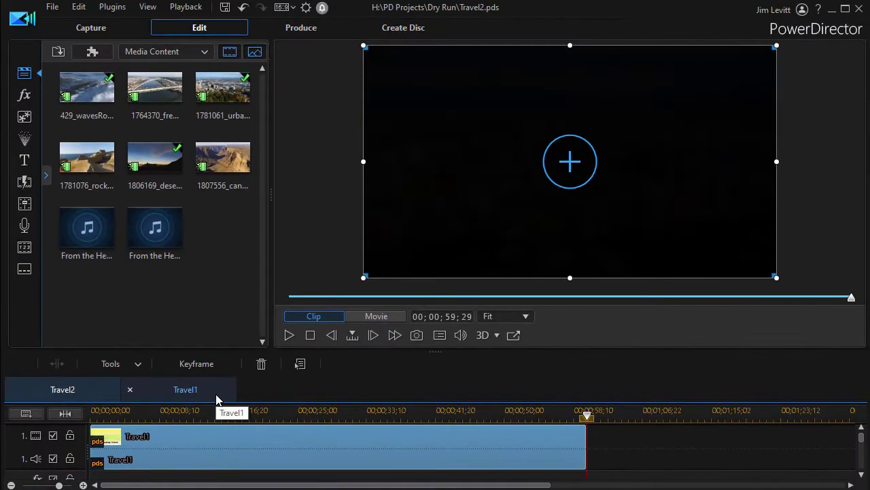
{"action": "left_click", "coordinate": [214, 393]}
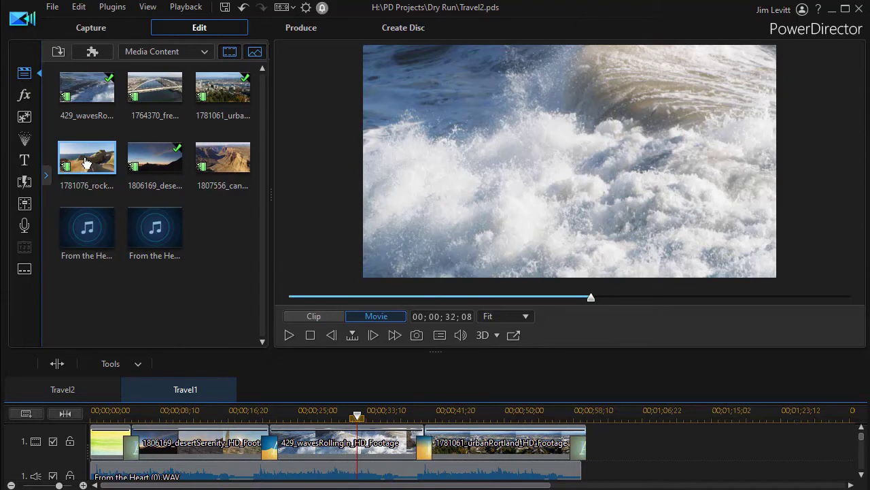
{"action": "left_click_drag", "start_coordinate": [85, 163], "coordinate": [156, 444]}
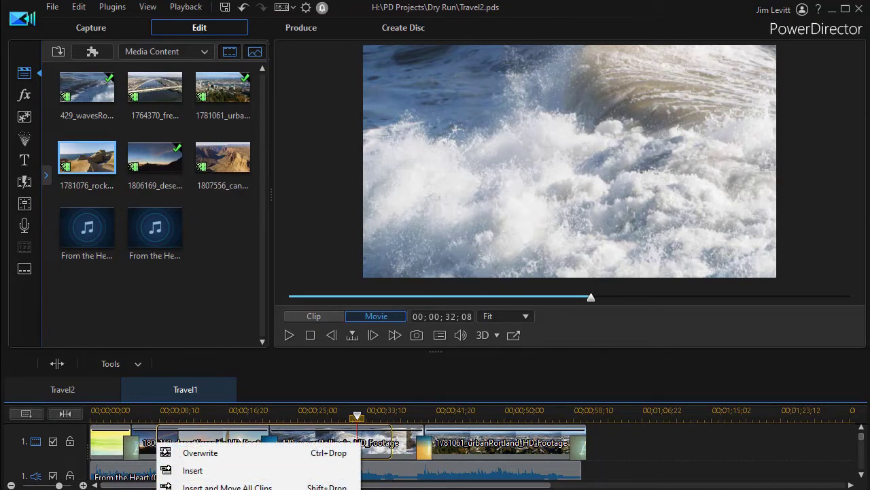
Replace the desert clip with rocky coast, try desert over the waves clip, then restore 429_wavesRollingIn.
{"action": "left_click", "coordinate": [200, 452]}
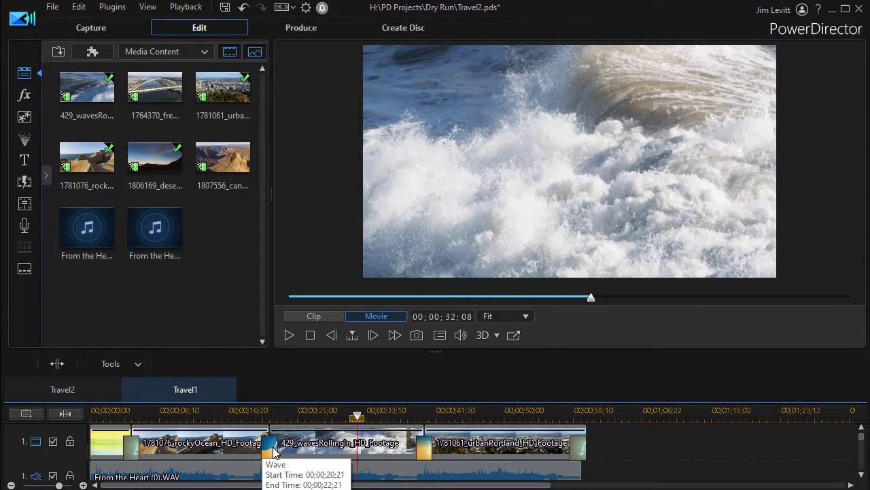
{"action": "left_click_drag", "start_coordinate": [158, 164], "coordinate": [277, 449]}
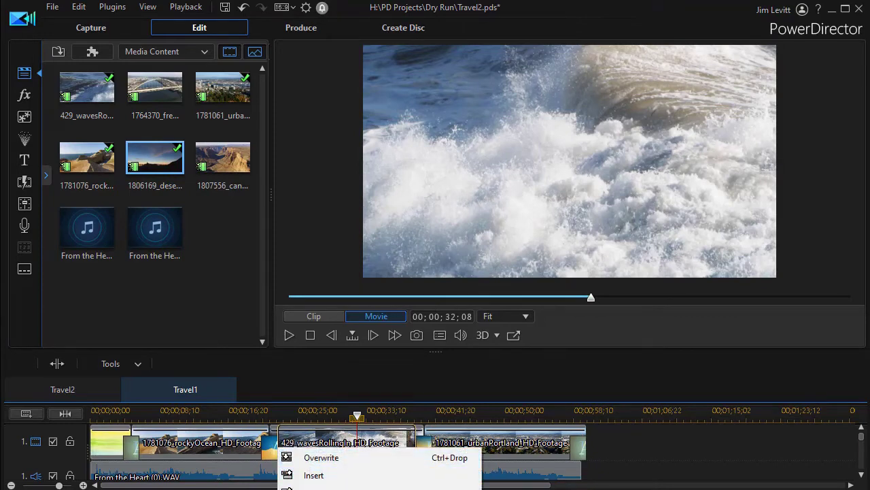
{"action": "left_click", "coordinate": [319, 458]}
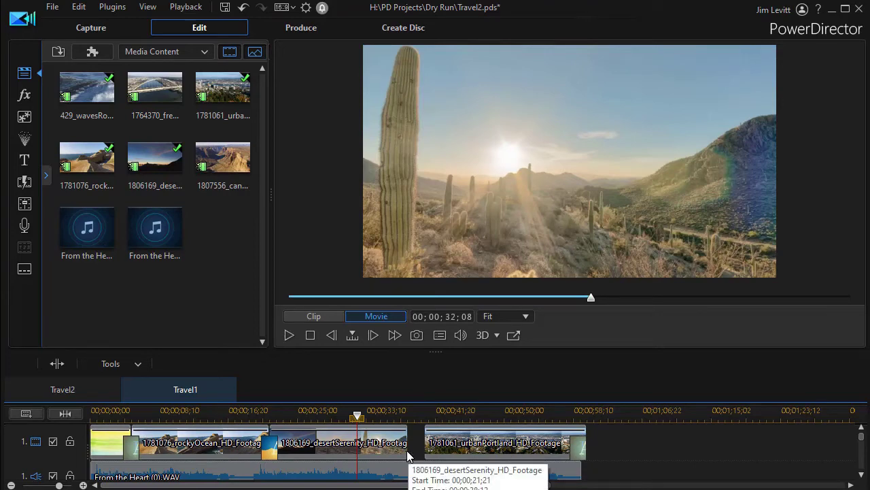
{"action": "left_click_drag", "start_coordinate": [408, 454], "coordinate": [406, 450]}
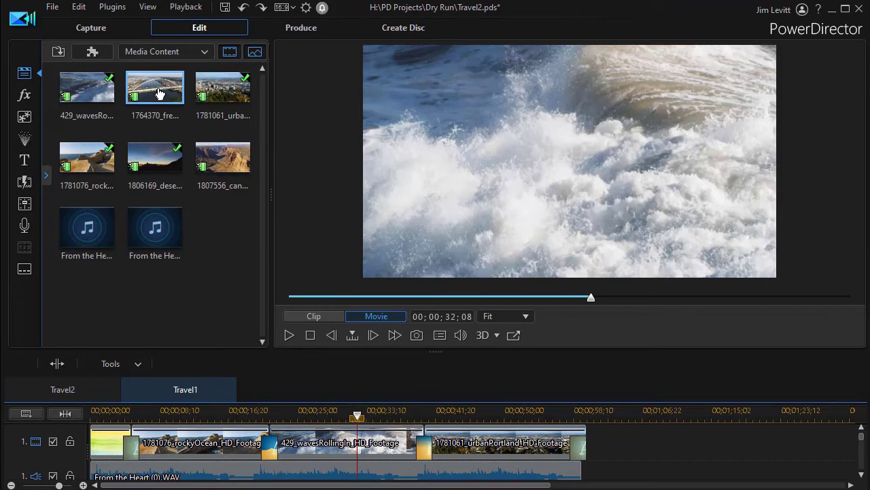
Replace the third clip, Portland, with the 1764370_fremontBridge footage.
{"action": "left_click_drag", "start_coordinate": [158, 88], "coordinate": [439, 439]}
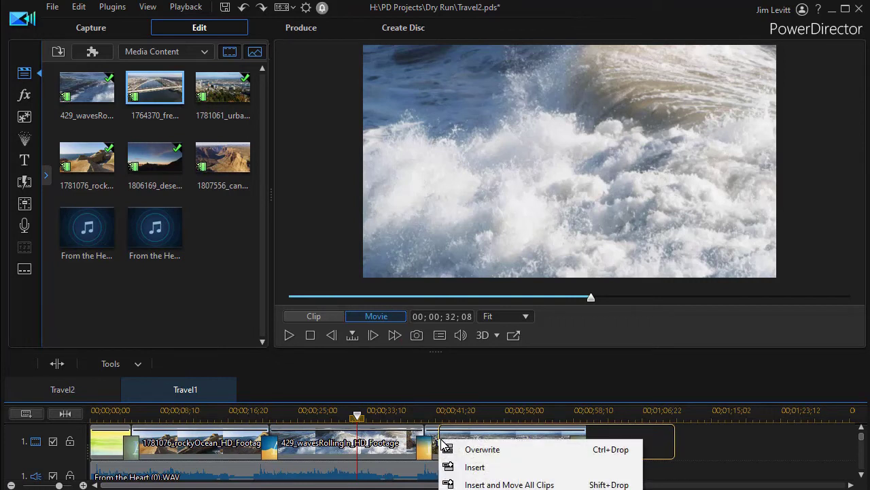
{"action": "key", "text": "Escape"}
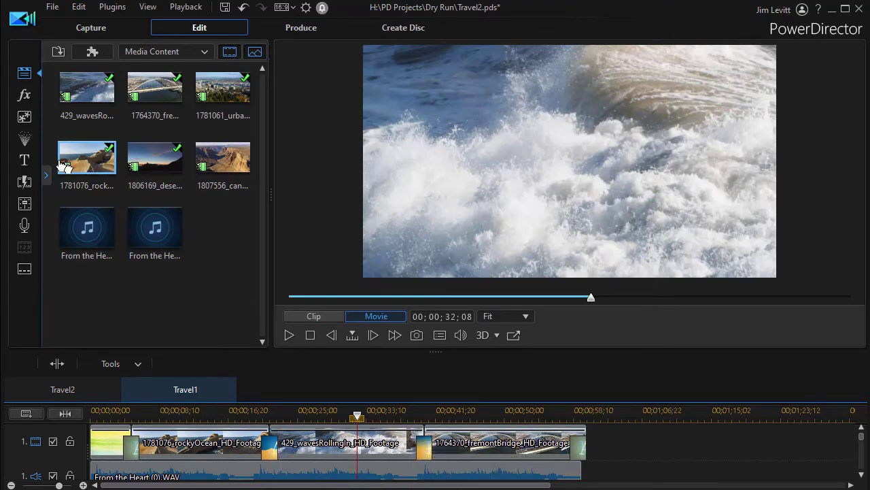
{"action": "left_click", "coordinate": [24, 182]}
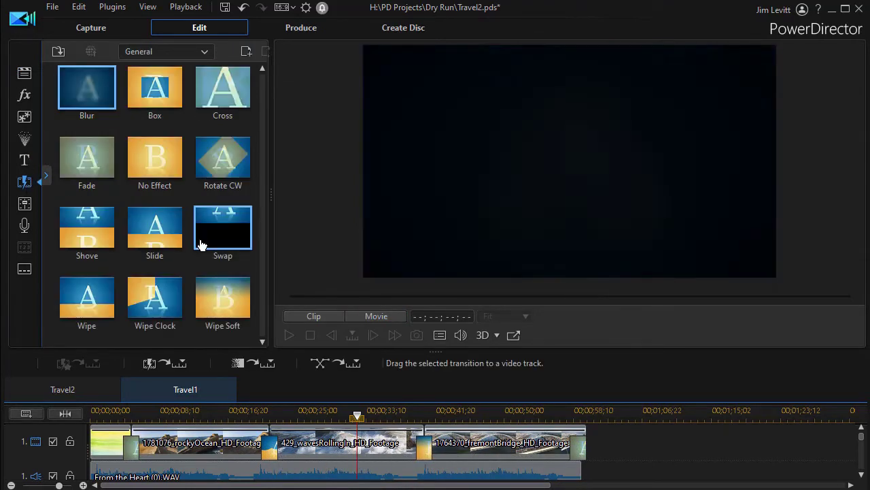
Place a Slide transition between the waves and Fremont bridge clips and preview it.
{"action": "left_click_drag", "start_coordinate": [155, 228], "coordinate": [424, 458]}
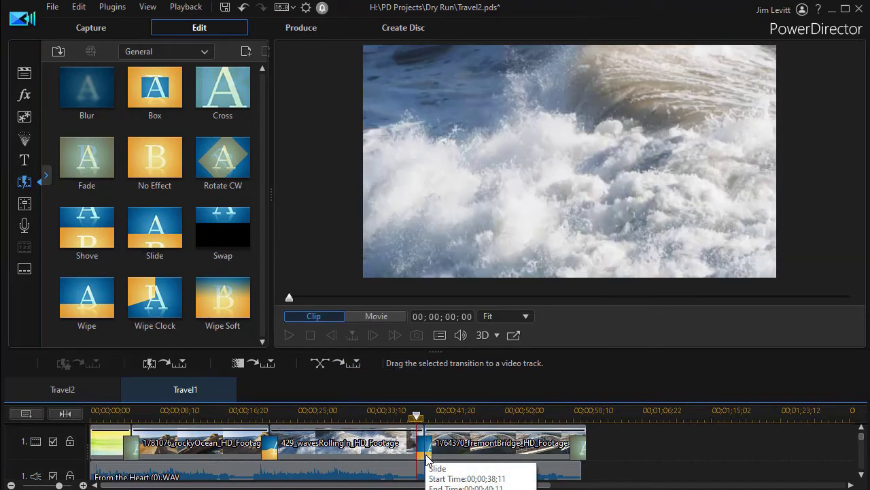
{"action": "left_click_drag", "start_coordinate": [417, 415], "coordinate": [399, 417]}
{"action": "left_click", "coordinate": [290, 337]}
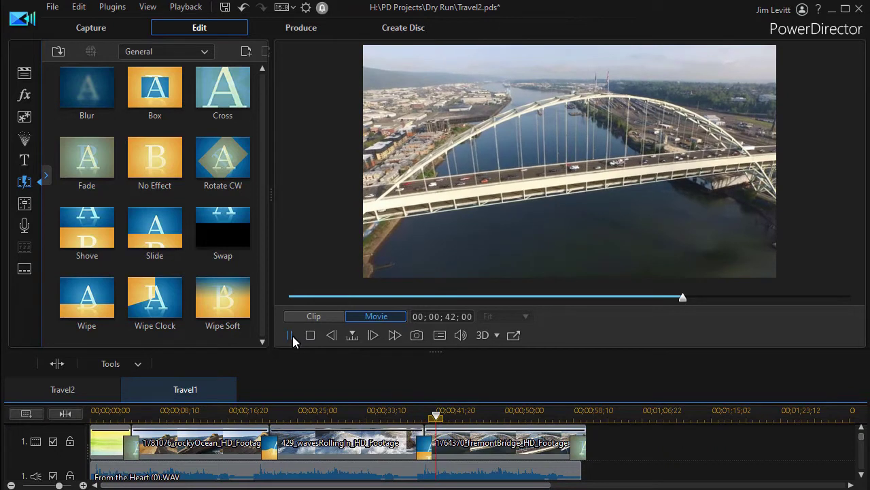
{"action": "left_click", "coordinate": [309, 336]}
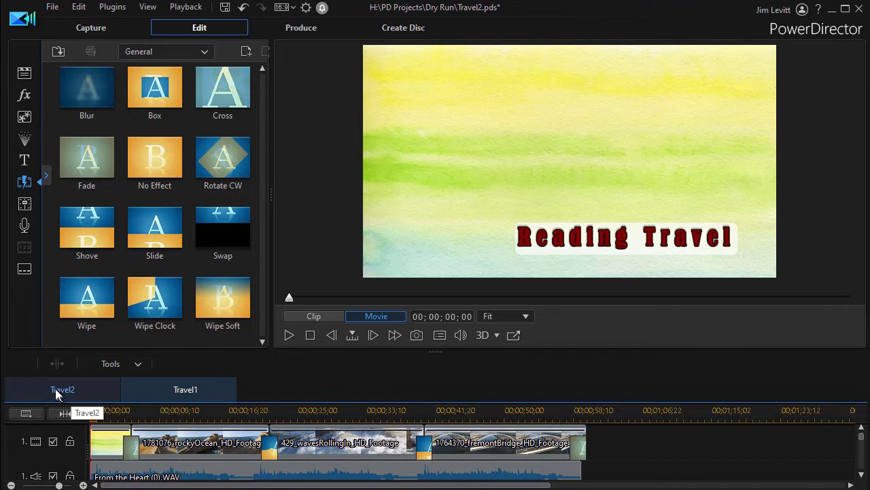
In Travel2, play the nested Travel1 clip from about 40 seconds to preview the new transition.
{"action": "left_click", "coordinate": [36, 391]}
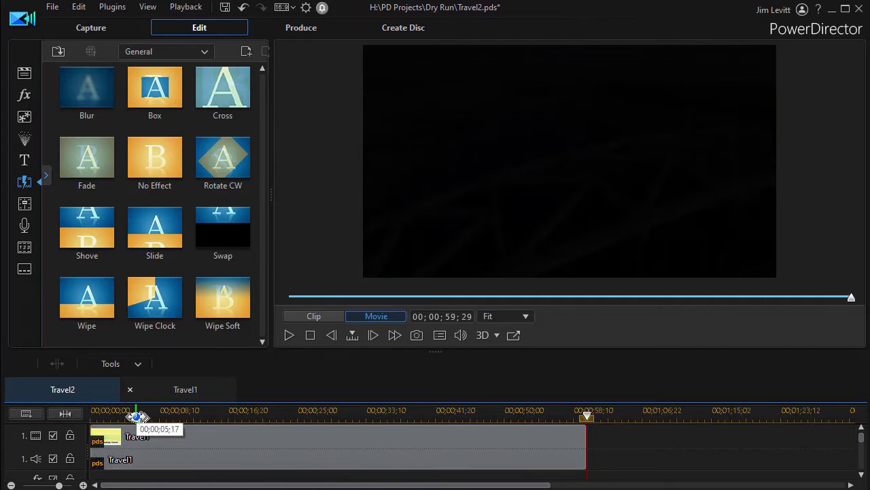
{"action": "left_click", "coordinate": [427, 415]}
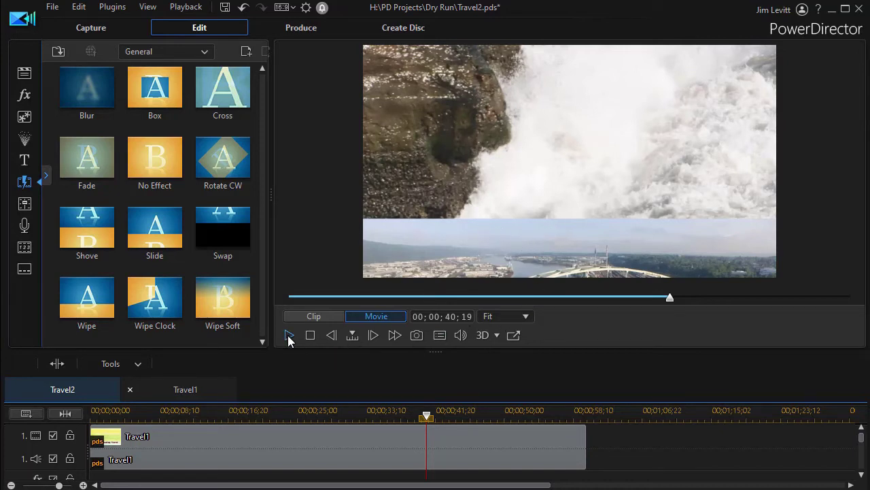
{"action": "left_click", "coordinate": [288, 335]}
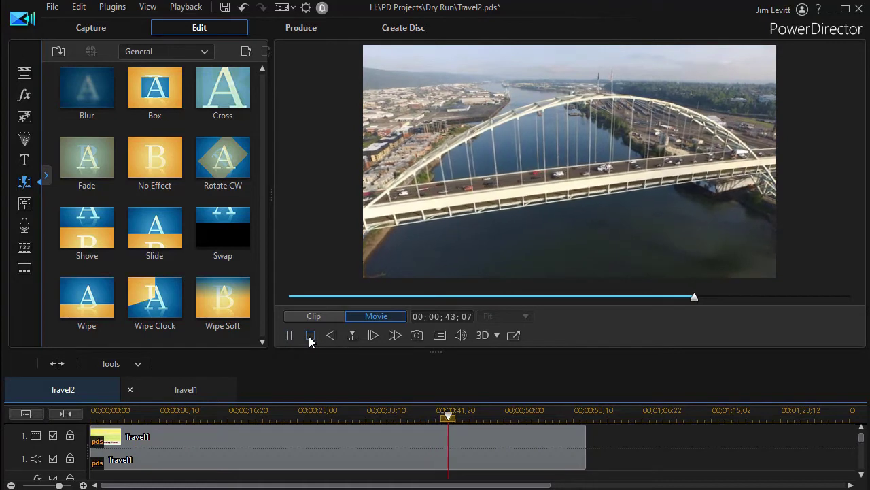
{"action": "left_click", "coordinate": [310, 336]}
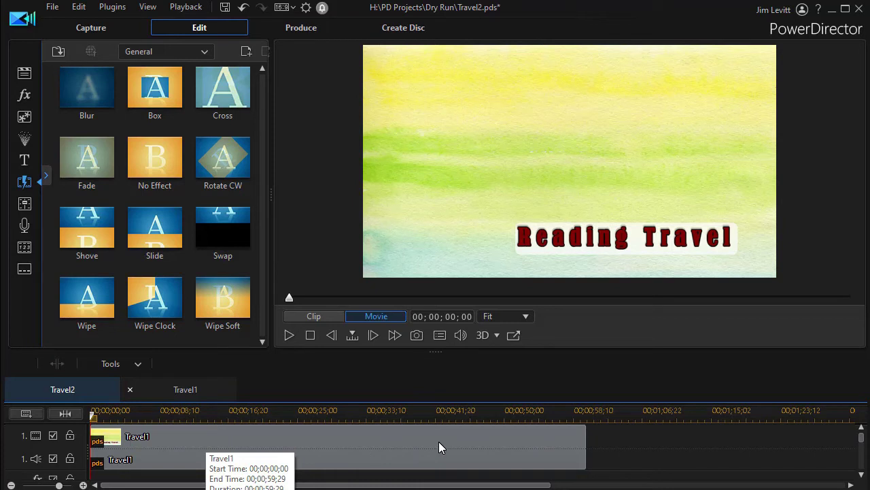
Confirm the nested Travel1 clip still ends at 00;00;59;29, then go back to the Travel1 timeline.
{"action": "left_click", "coordinate": [575, 449]}
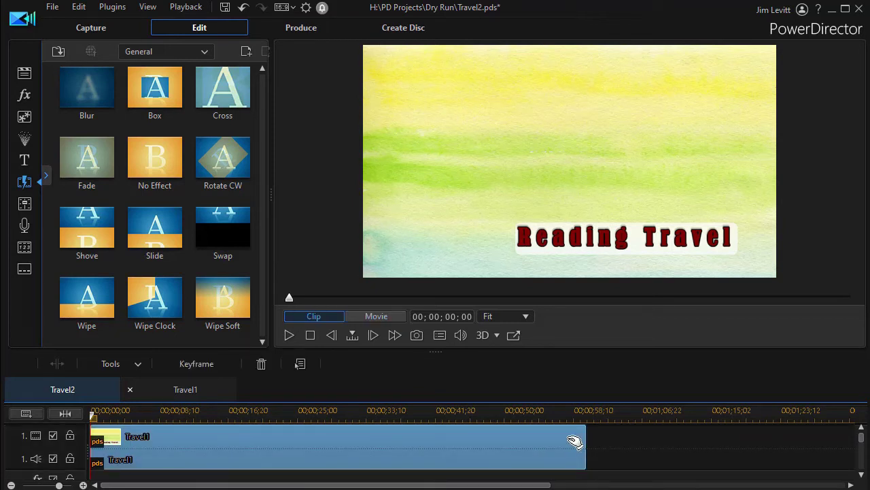
{"action": "key", "text": "End"}
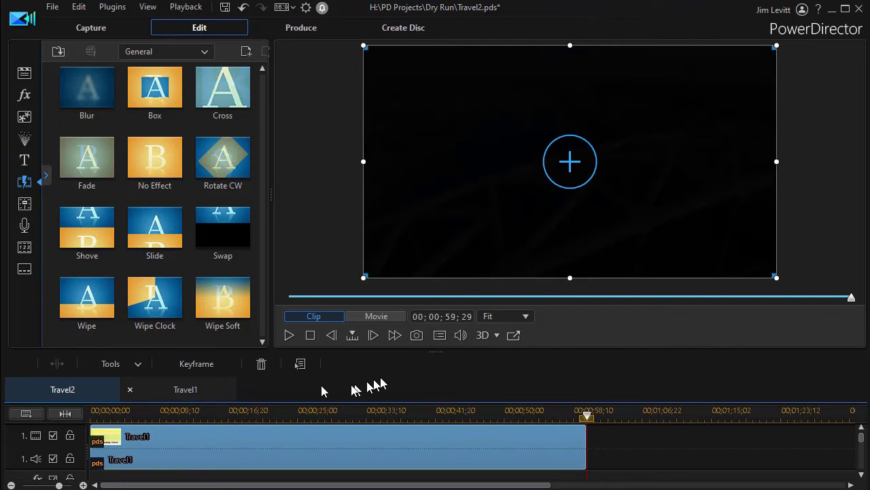
{"action": "left_click", "coordinate": [209, 394]}
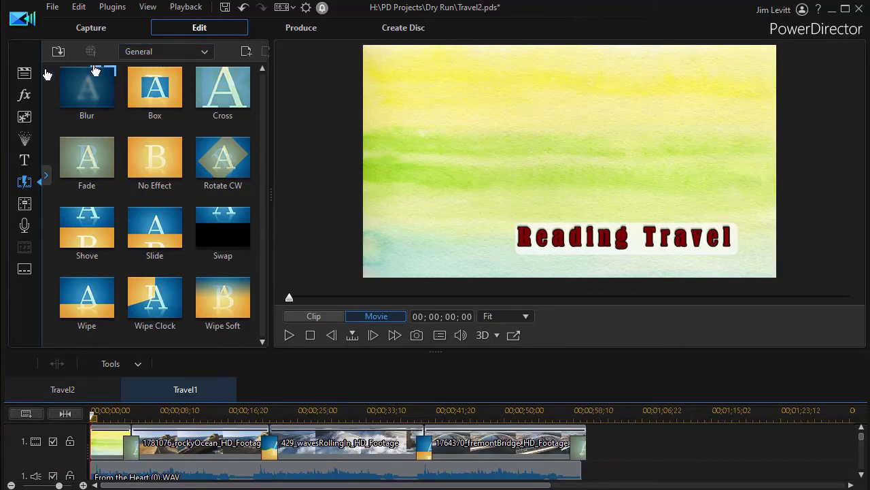
Swap the bridge clip for rocky ocean clip 1781076 and stretch it to end near 00;01;08;27.
{"action": "left_click", "coordinate": [25, 73]}
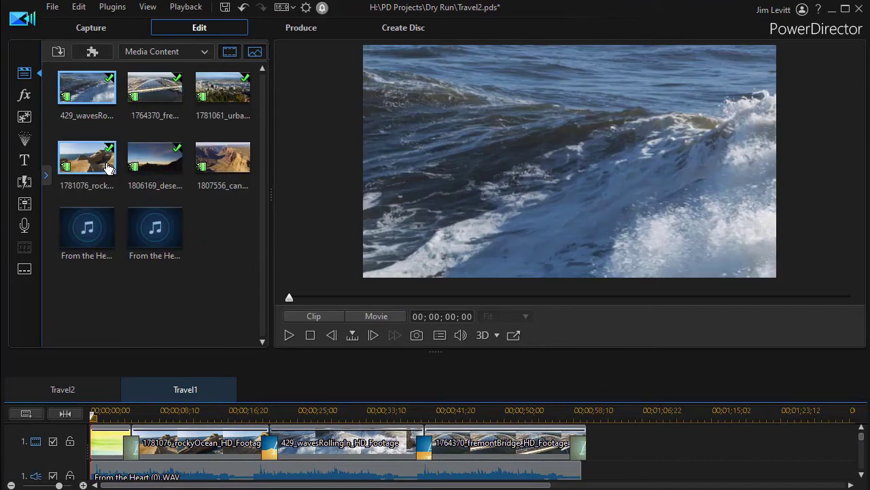
{"action": "mouse_move", "coordinate": [105, 167]}
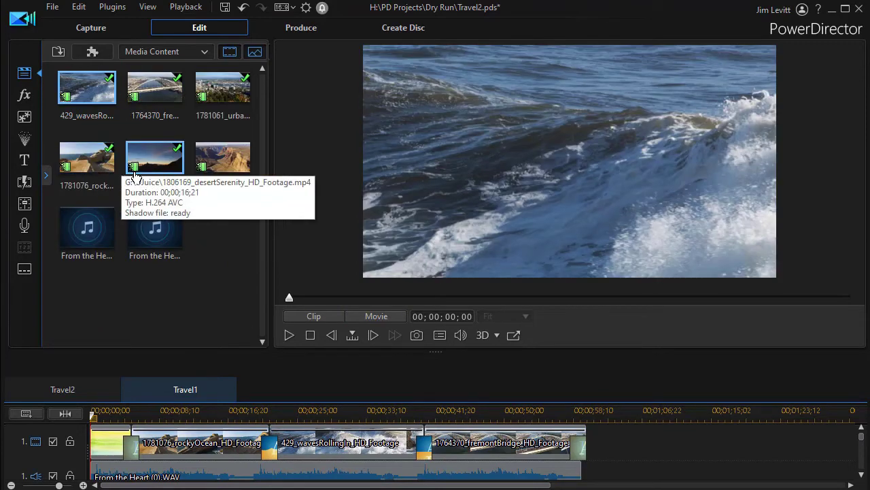
{"action": "left_click_drag", "start_coordinate": [93, 170], "coordinate": [440, 455]}
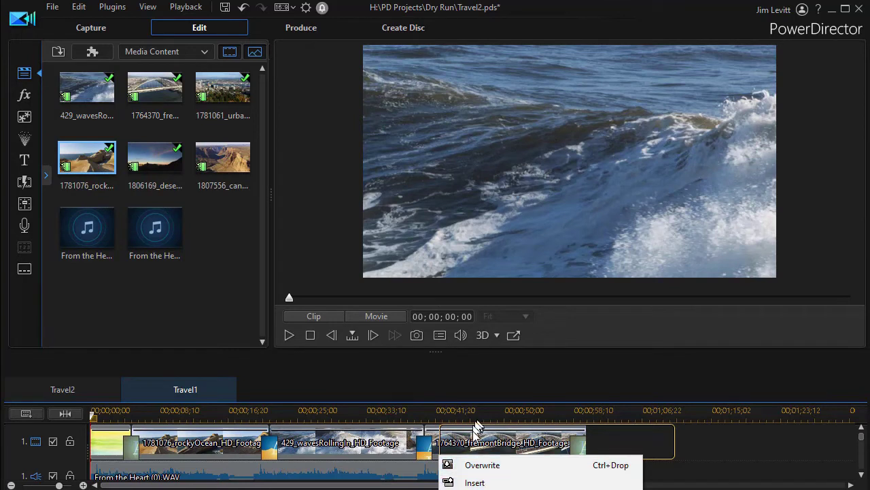
{"action": "left_click", "coordinate": [482, 464]}
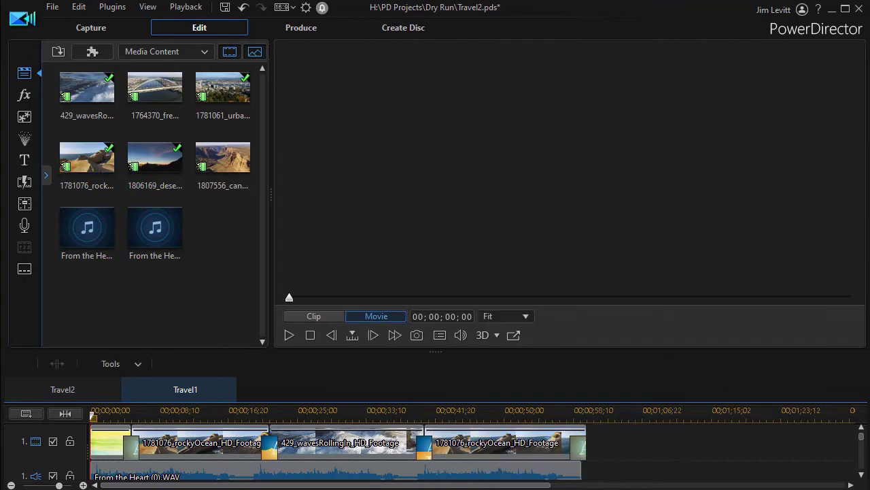
{"action": "left_click", "coordinate": [578, 439]}
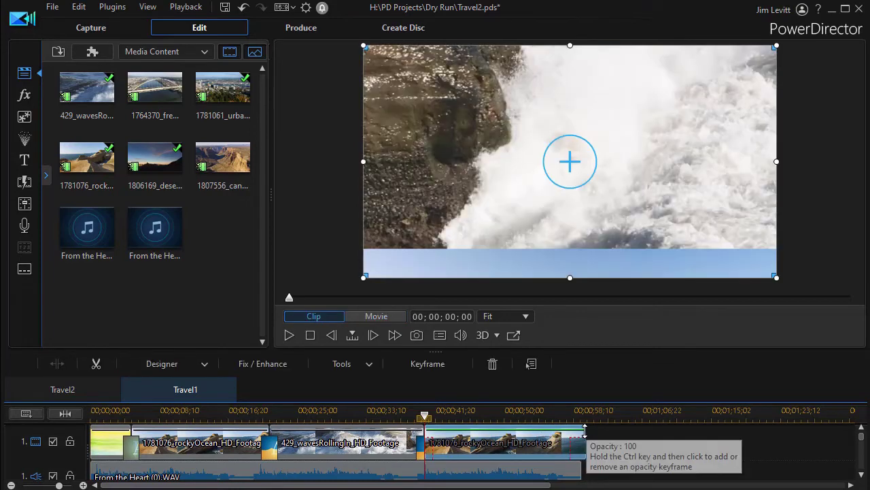
{"action": "left_click_drag", "start_coordinate": [583, 439], "coordinate": [669, 453]}
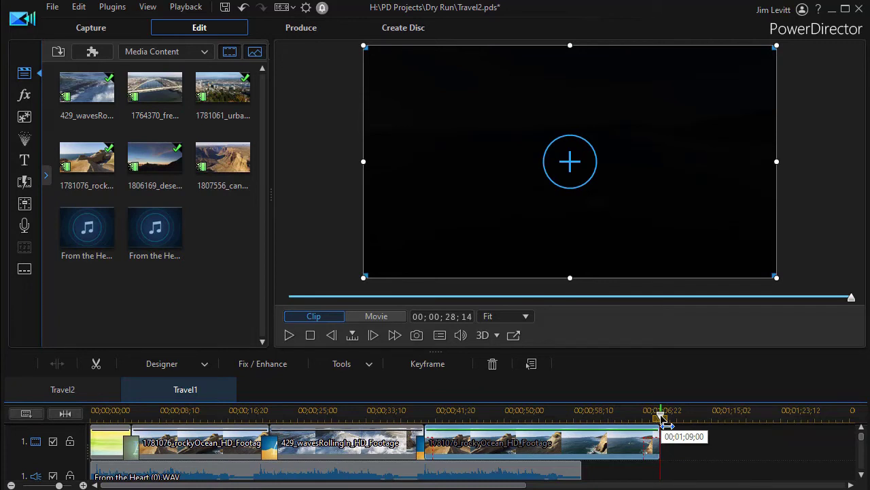
{"action": "left_click", "coordinate": [104, 393]}
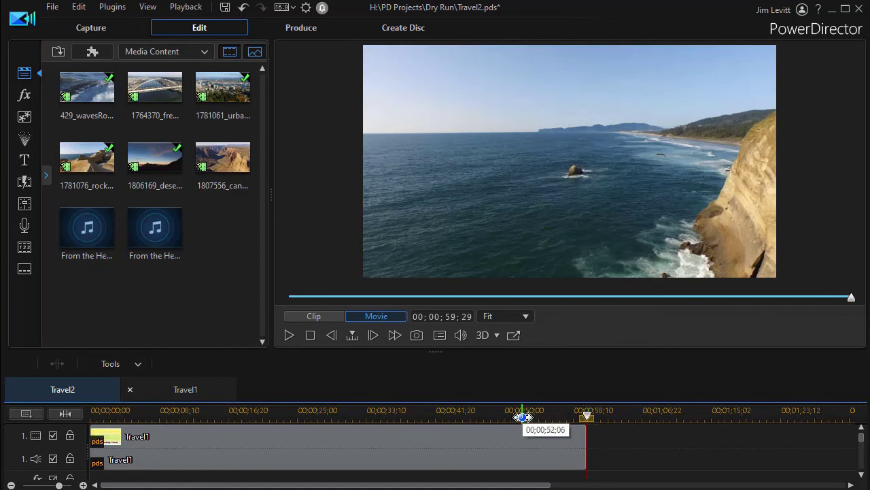
{"action": "left_click", "coordinate": [523, 412]}
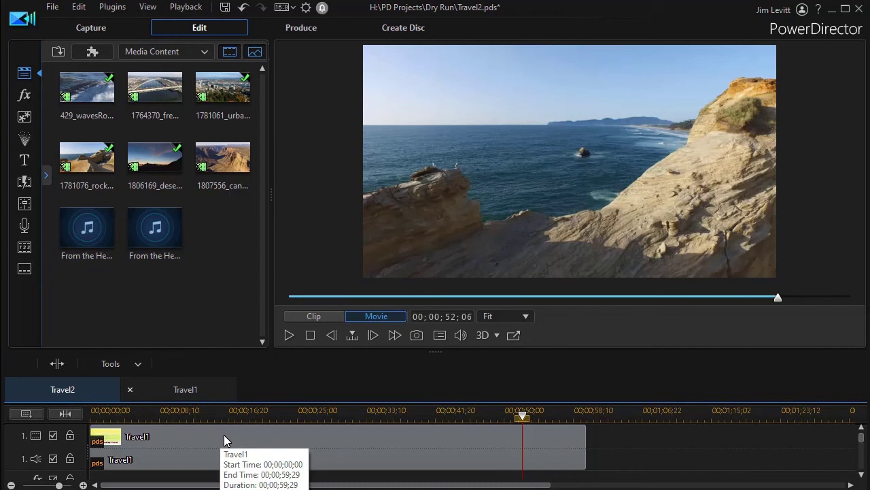
{"action": "left_click", "coordinate": [212, 392]}
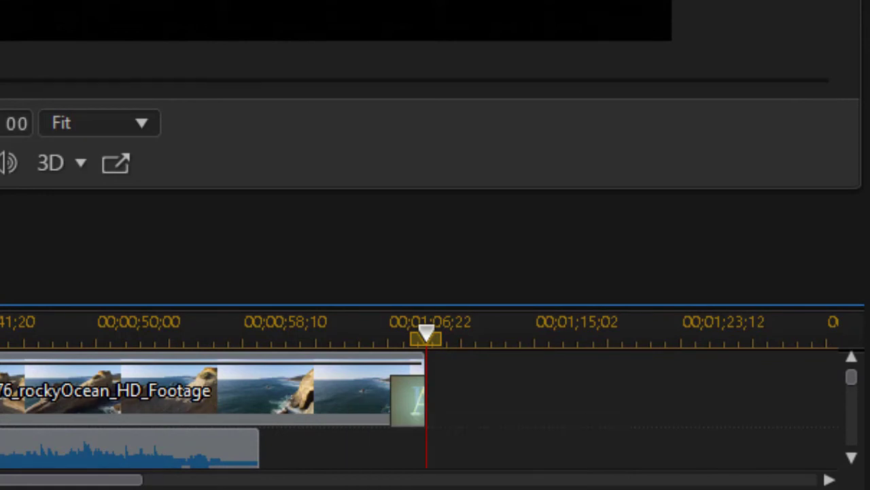
On the Travel2 timeline, extend the nested Travel1 clip's end from 00;00;59;29 to about 00;01;16;19.
{"action": "left_click", "coordinate": [134, 333]}
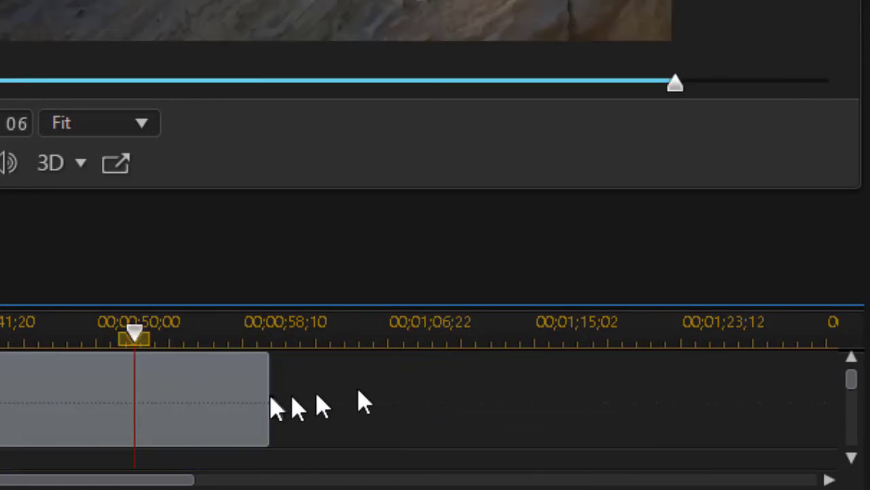
{"action": "left_click", "coordinate": [270, 399]}
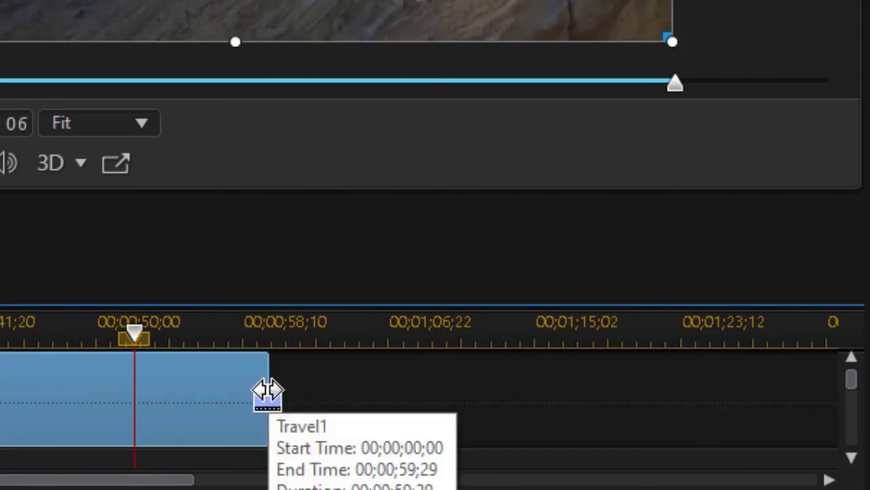
{"action": "left_click_drag", "start_coordinate": [272, 398], "coordinate": [560, 430]}
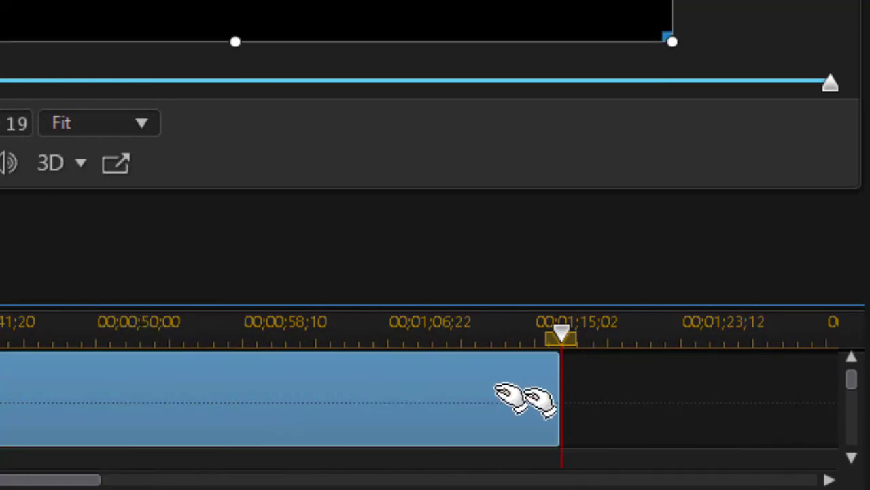